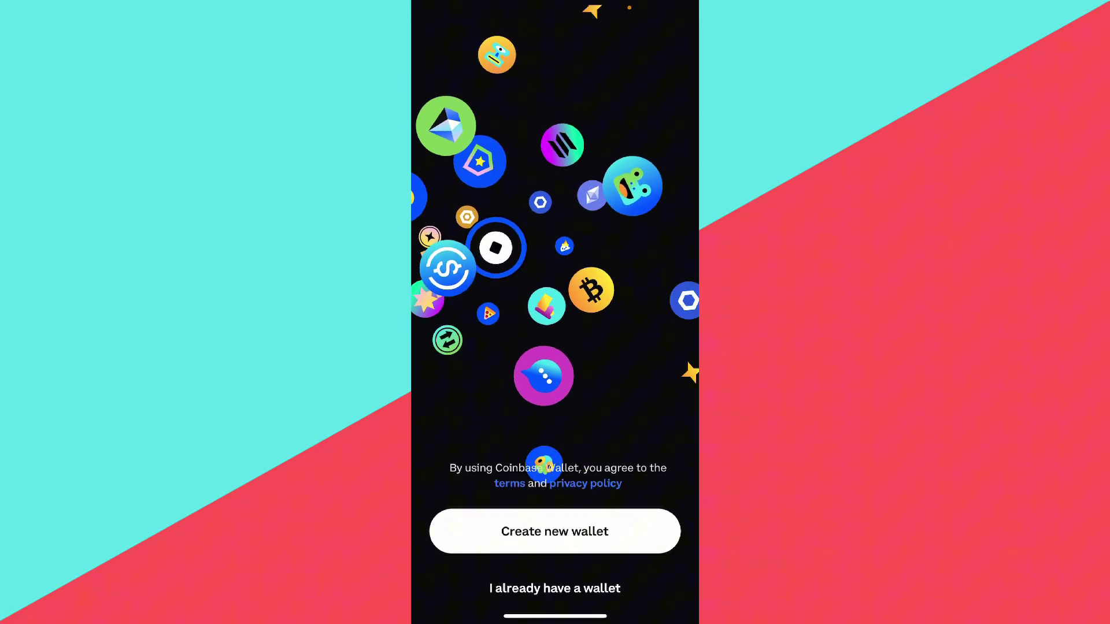
Create a new wallet and confirm it, reaching the £0.00 Address 1 home
left_click(555, 531)
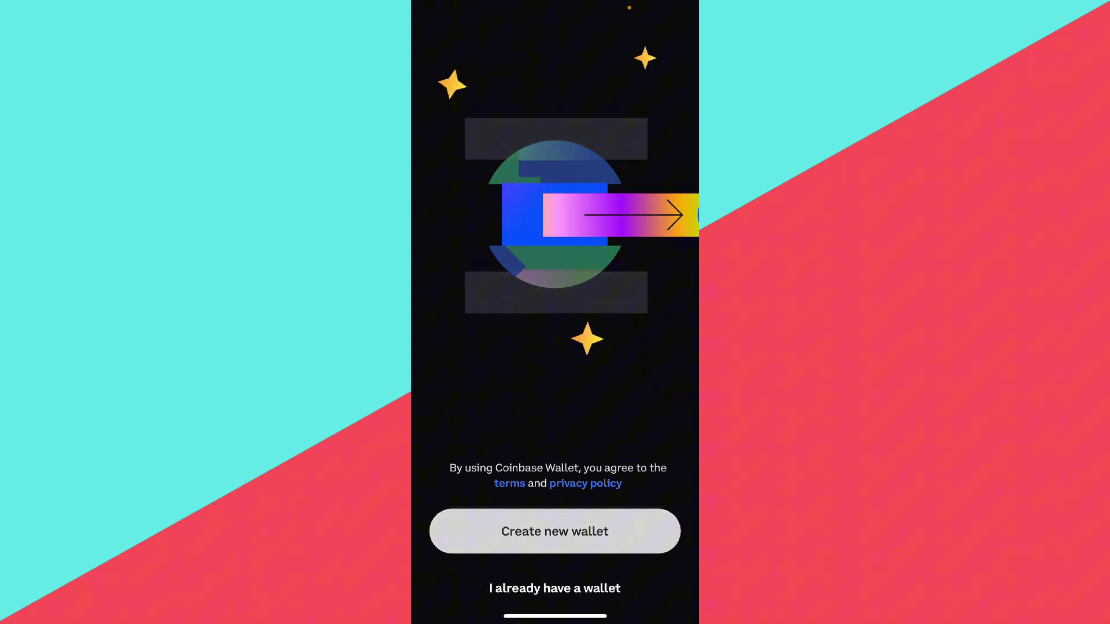
left_click(607, 365)
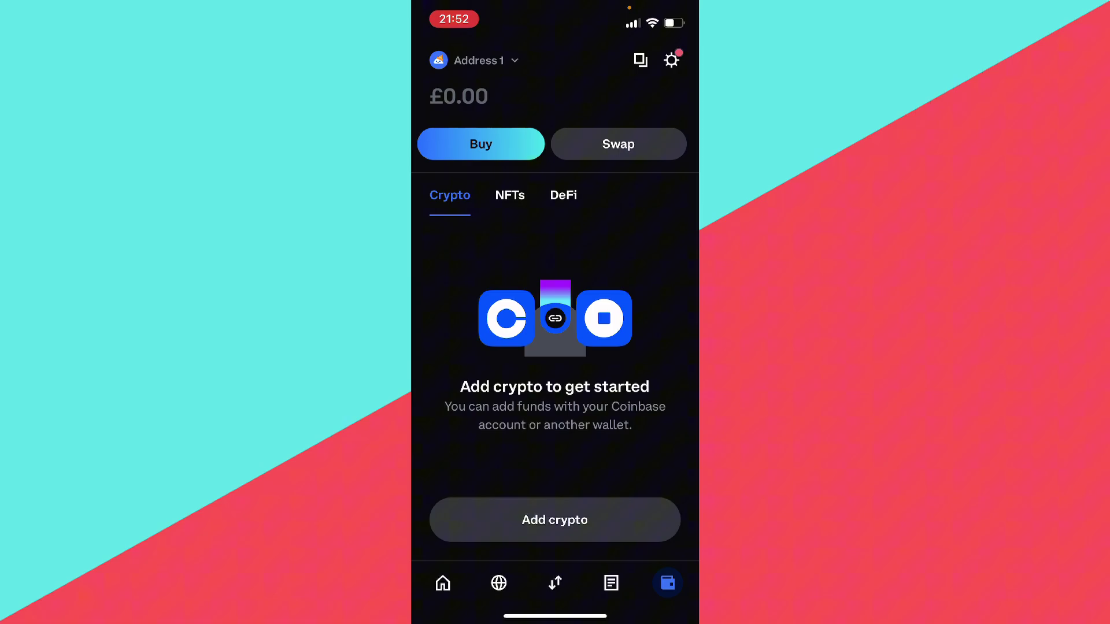
Open the Wallets sheet from the Address 1 dropdown
left_click(473, 60)
left_click(555, 260)
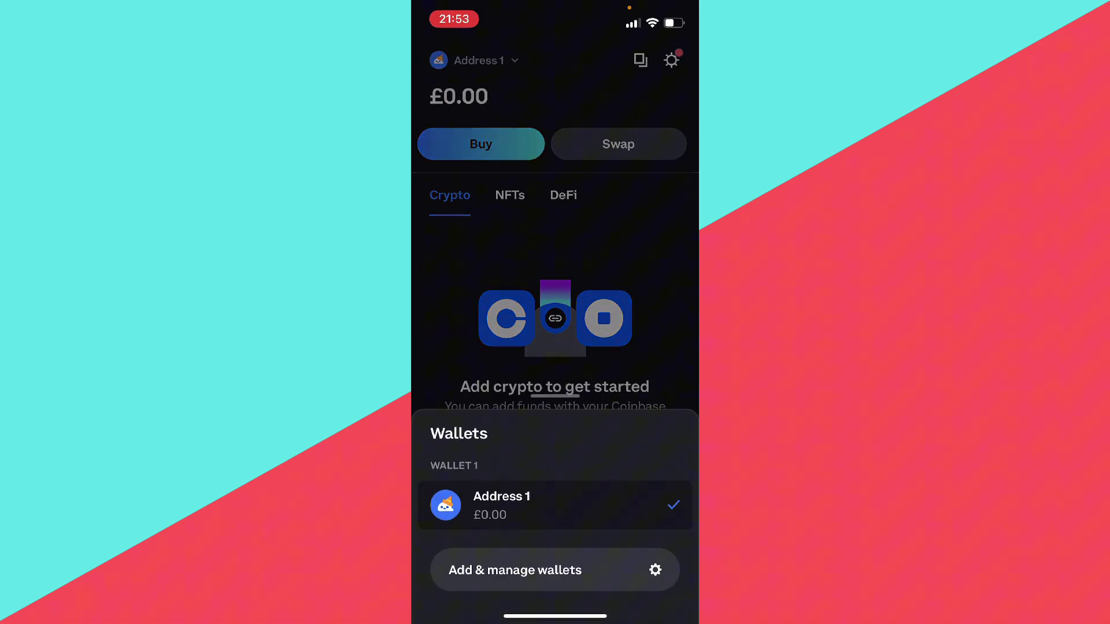
Open Add & manage wallets, which lists Address 1 and the recovery phrase option
left_click(515, 570)
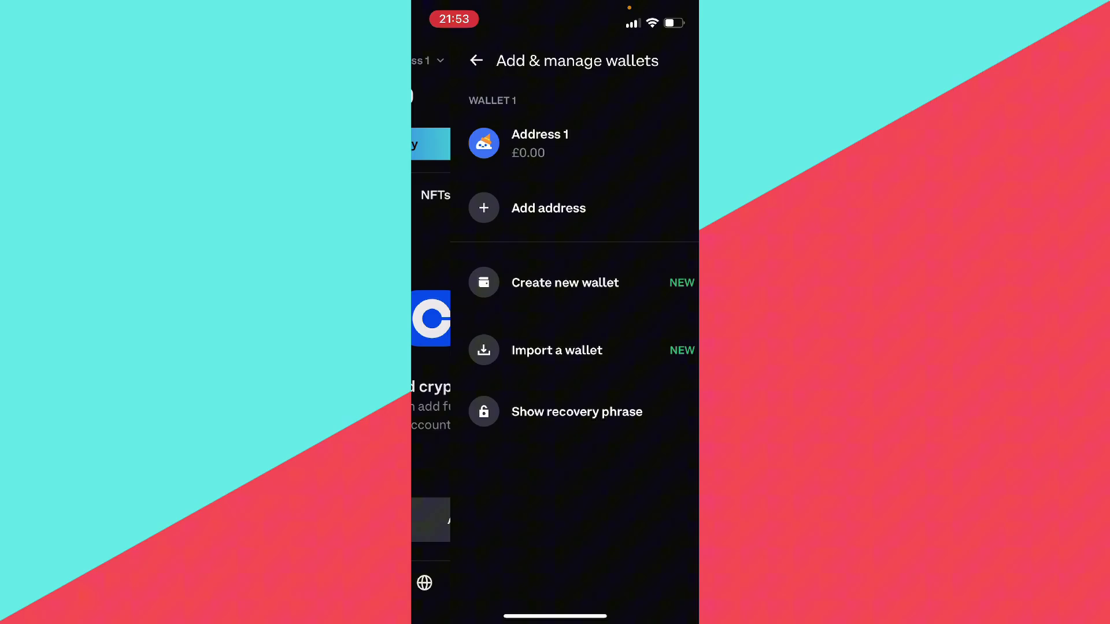